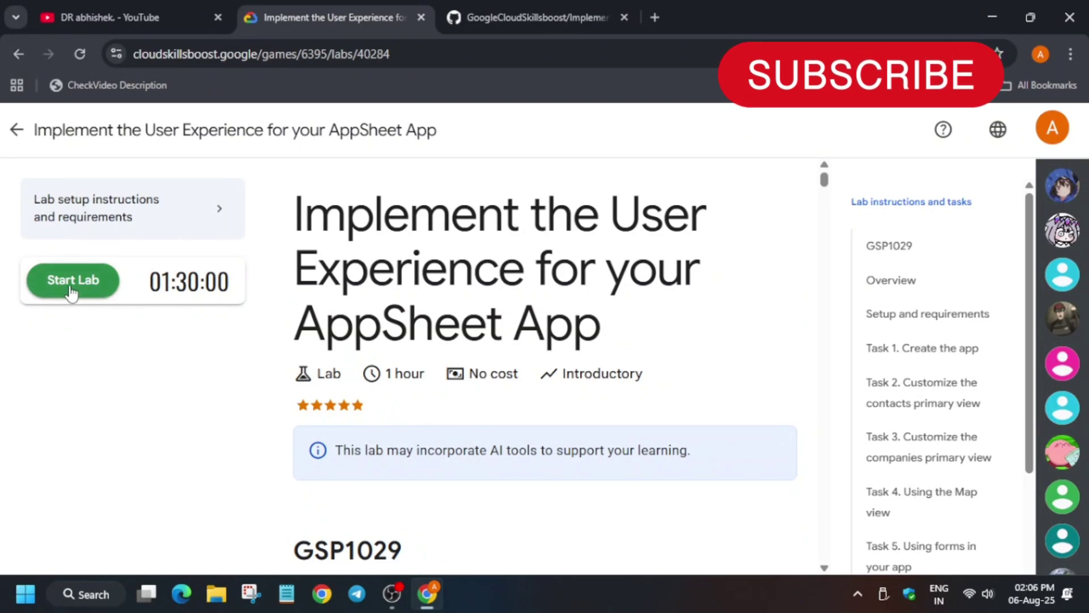
# Step: Start the Skills Boost lab and launch AppSheet in a private browsing window
pyautogui.click(72, 285)
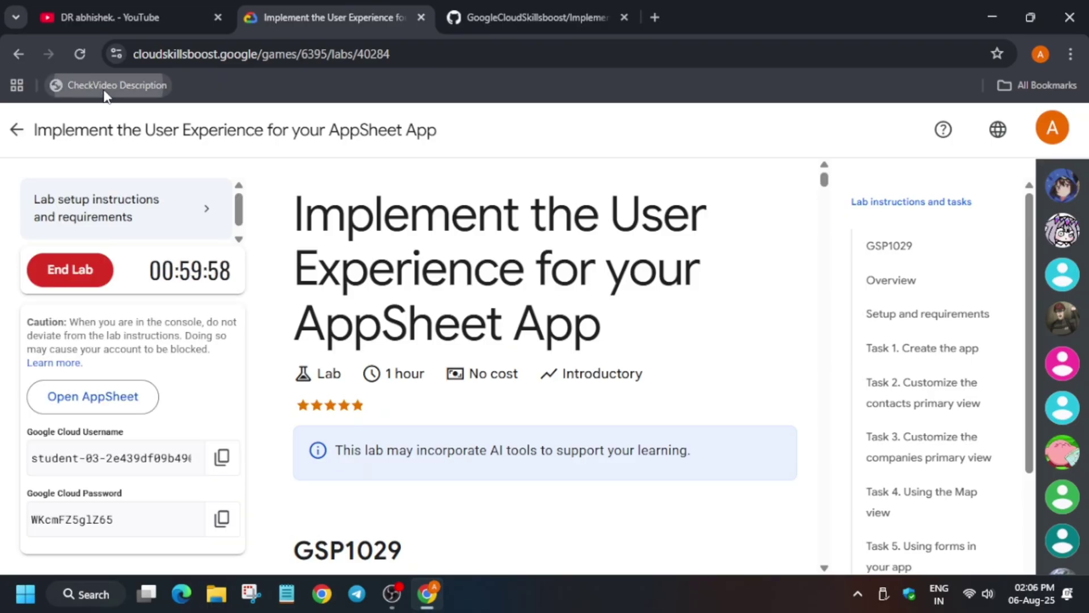
pyautogui.rightClick(66, 405)
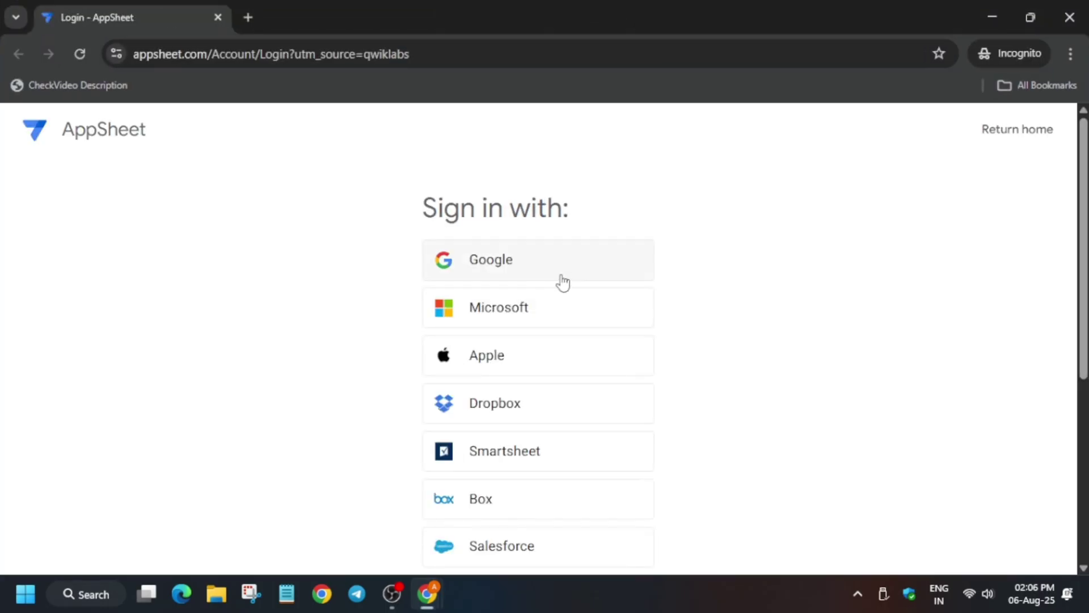
# Step: Sign in to AppSheet with the lab Google account, accepting the terms and access permissions
pyautogui.click(561, 271)
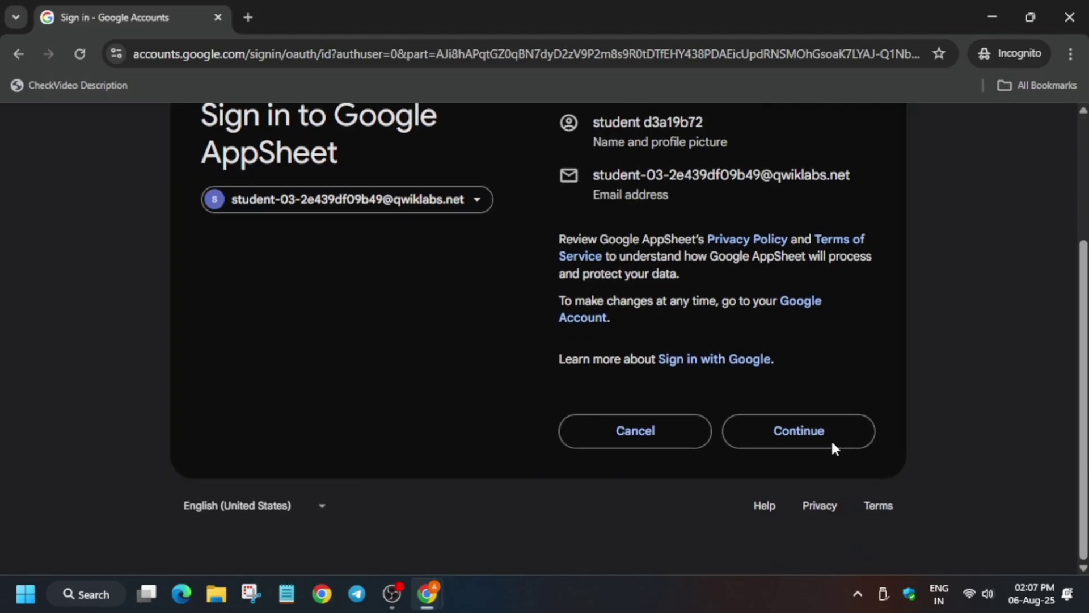
pyautogui.click(832, 440)
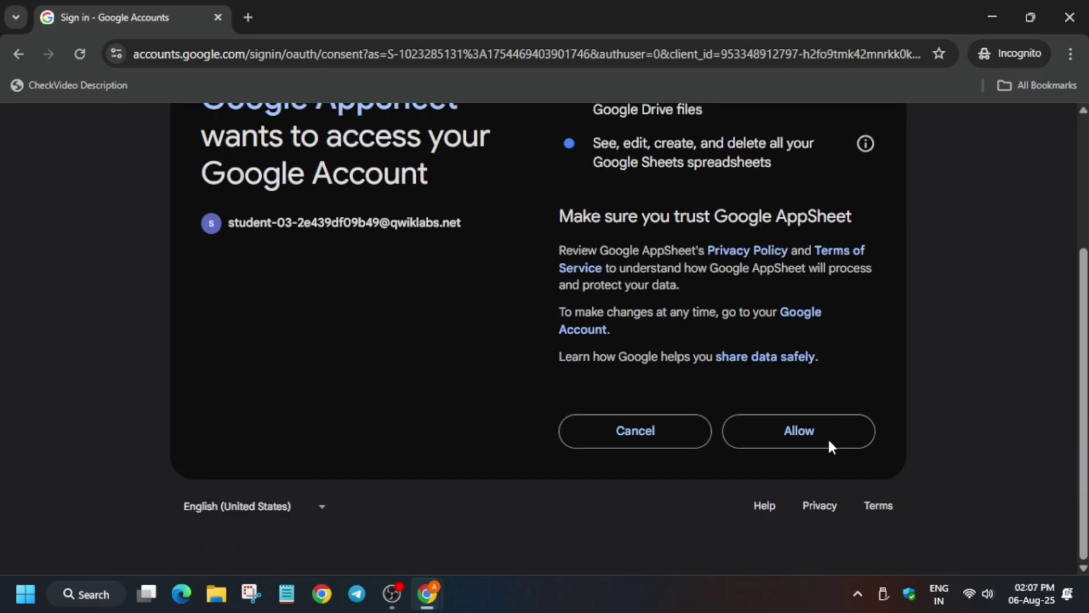
pyautogui.click(829, 437)
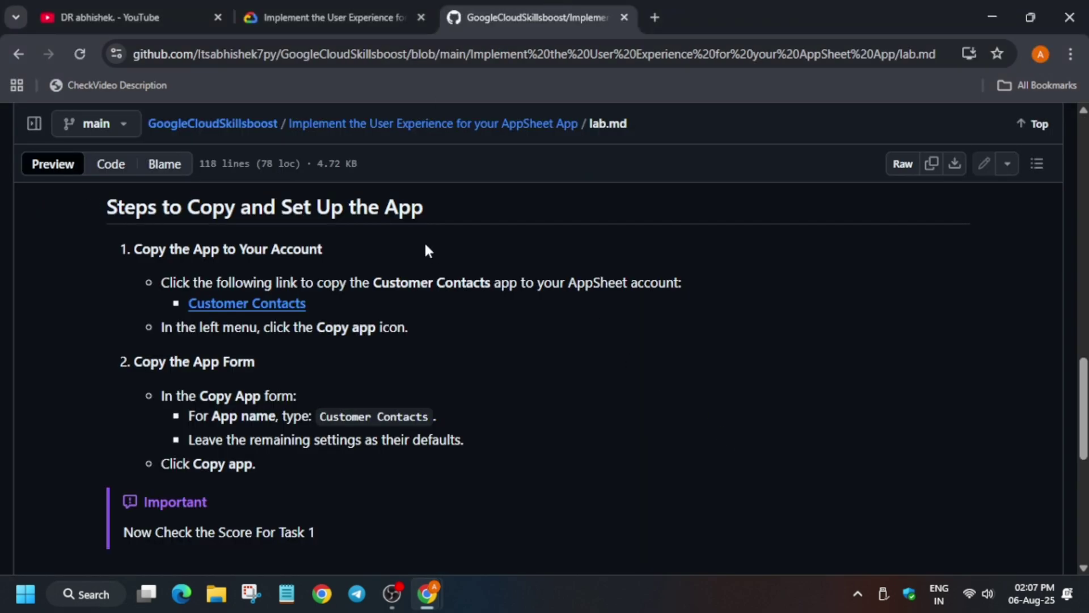
# Step: Load the Customer Contacts template in AppSheet, start copying it, and copy the name 'Customer Contacts' from lab.md
pyautogui.rightClick(258, 303)
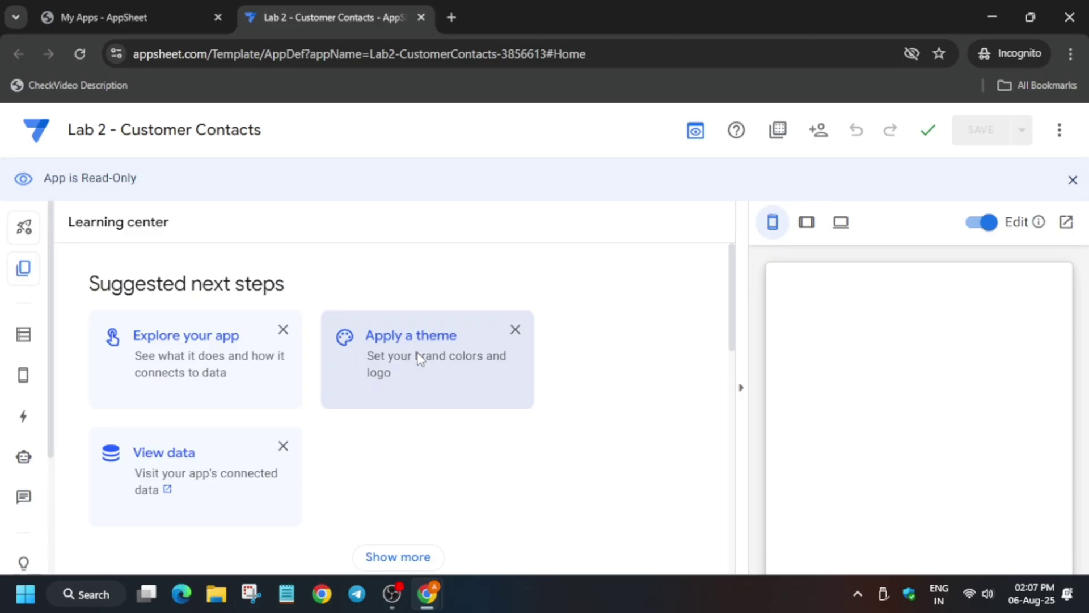
pyautogui.click(23, 268)
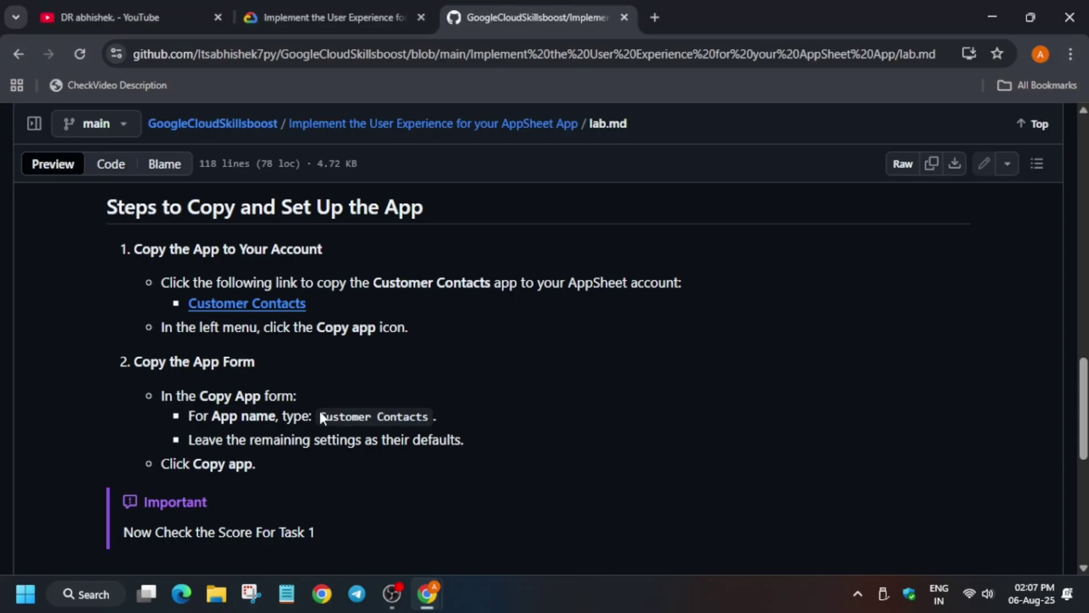
pyautogui.moveTo(320, 416); pyautogui.dragTo(428, 415)
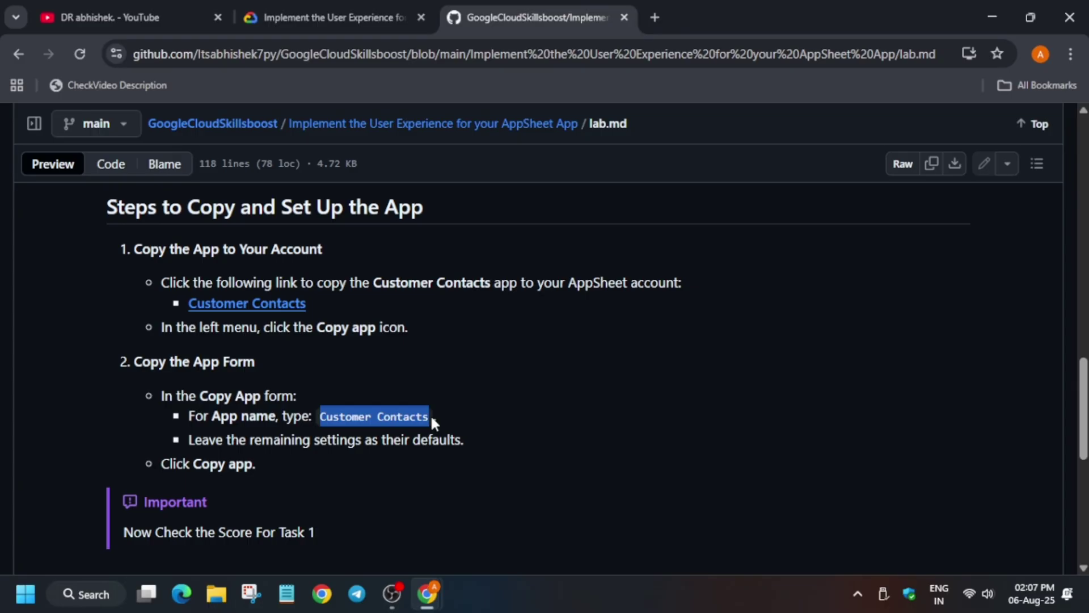
pyautogui.hotkey('alt', 'Tab')
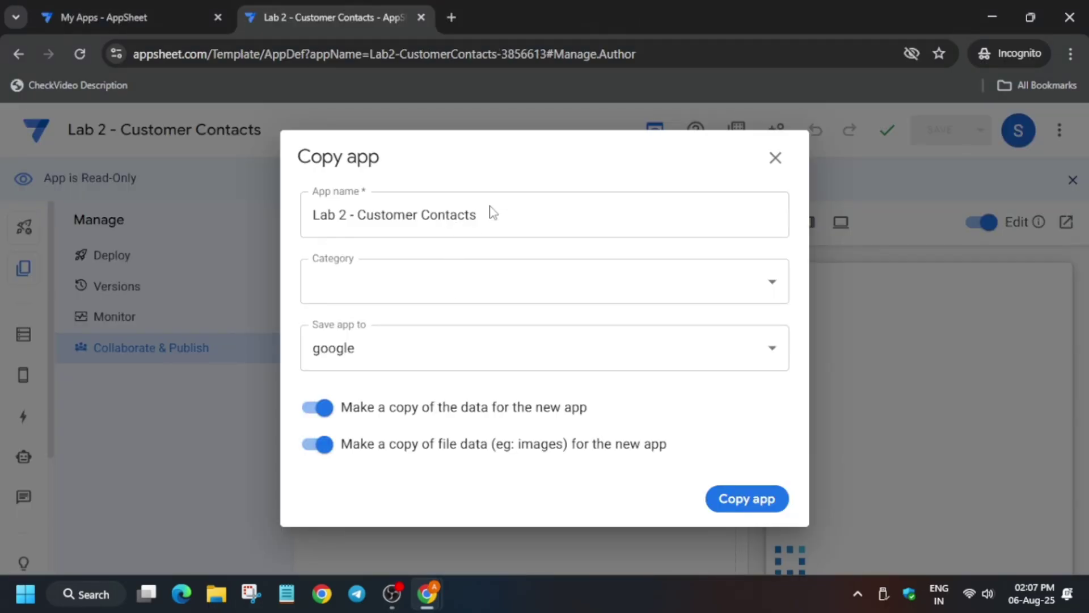
# Step: Name the copy 'Customer Contacts', create it, and return to the lab page
pyautogui.click(484, 214)
pyautogui.hotkey('ctrl', 'a')
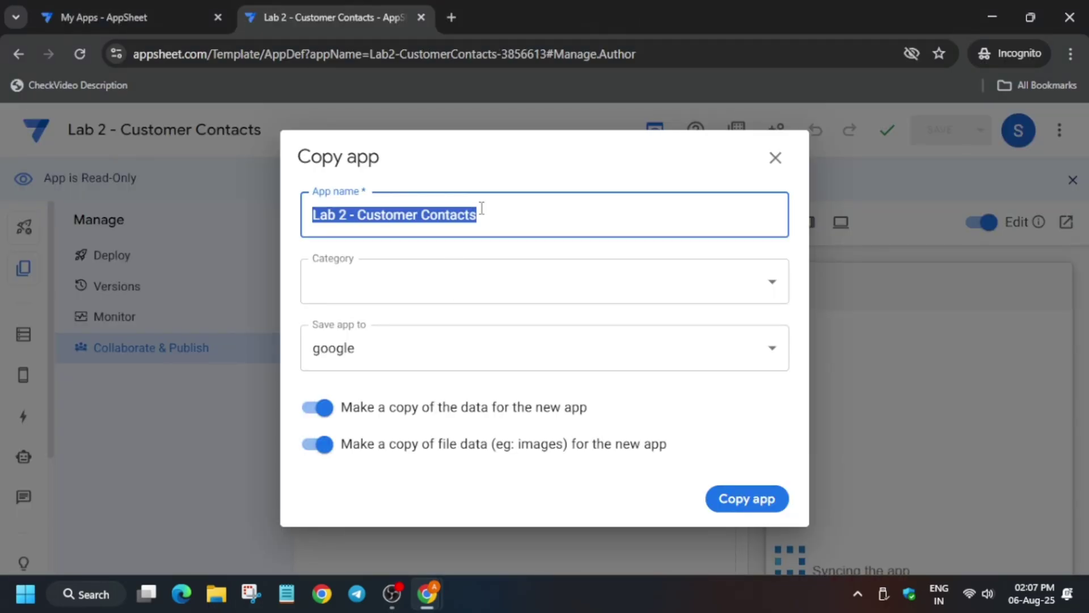
pyautogui.hotkey('ctrl', 'v')
pyautogui.click(747, 499)
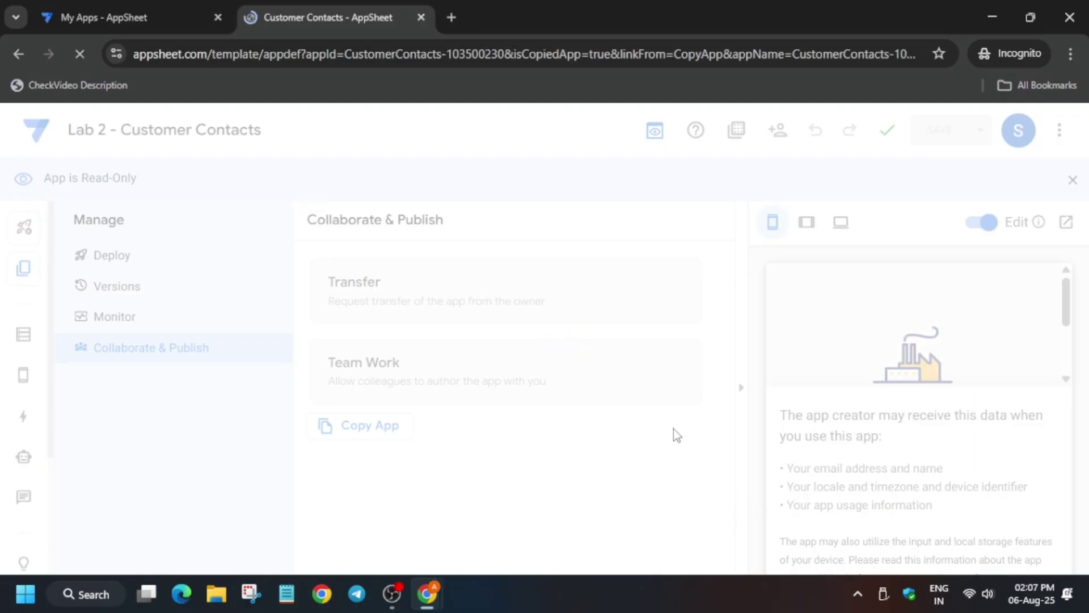
pyautogui.hotkey('alt', 'Tab')
# Step: Check progress on the Create the app and contacts primary view checkpoints (25/25 and 0)
pyautogui.click(332, 17)
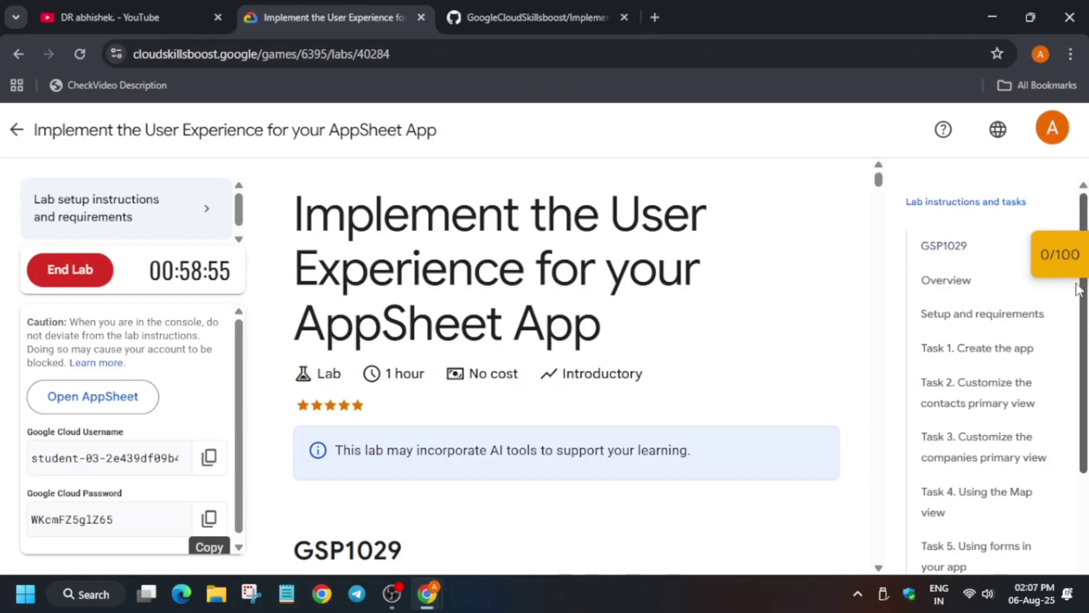
pyautogui.click(1059, 253)
pyautogui.click(924, 310)
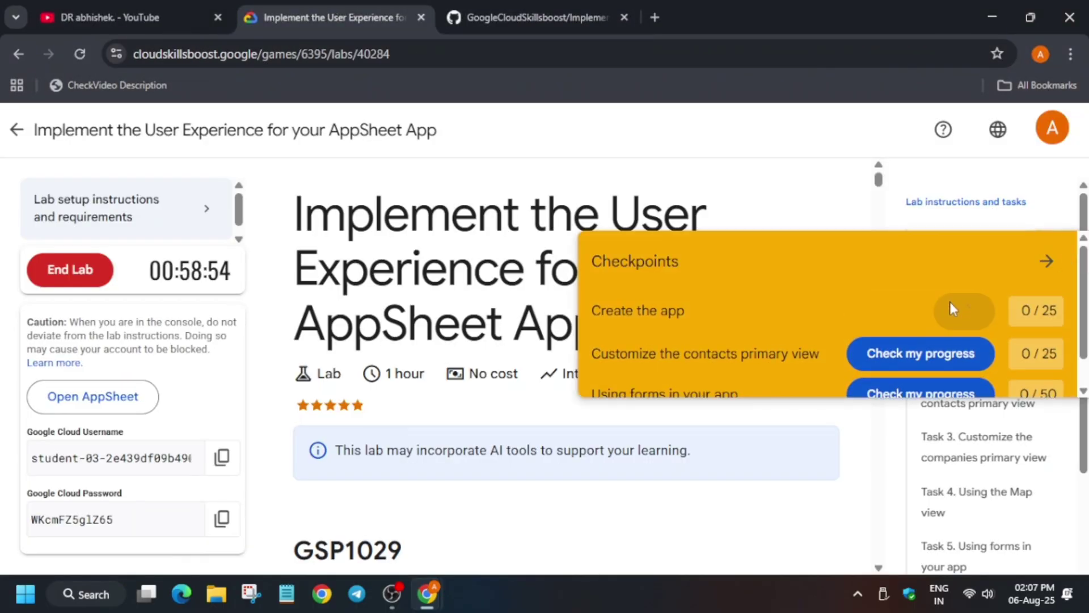
pyautogui.click(943, 358)
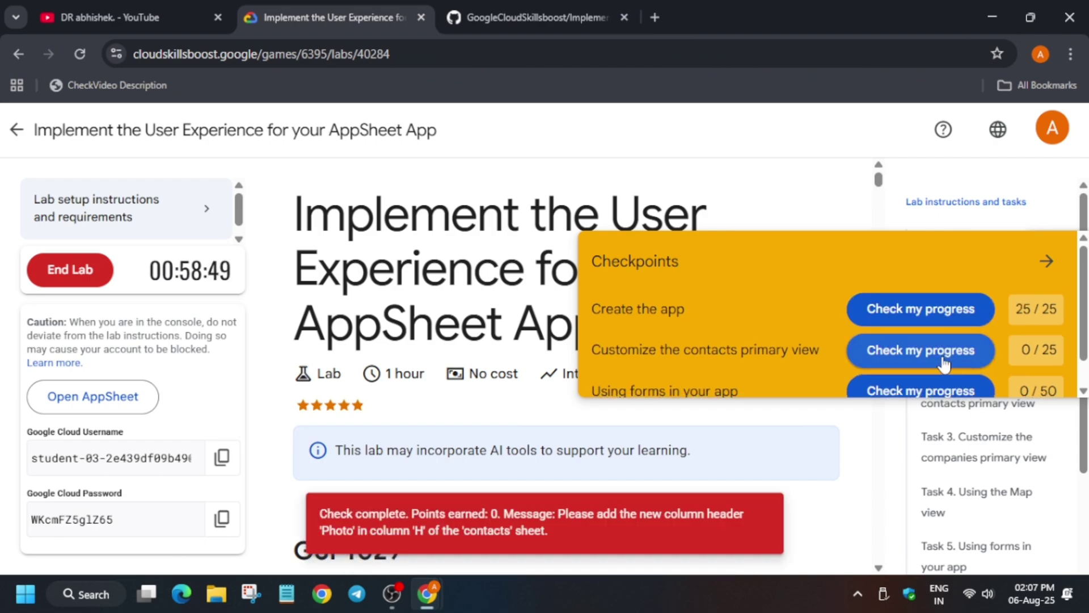
# Step: Follow the second Customer Contacts link from lab.md in a private window
pyautogui.click(1047, 262)
pyautogui.click(528, 17)
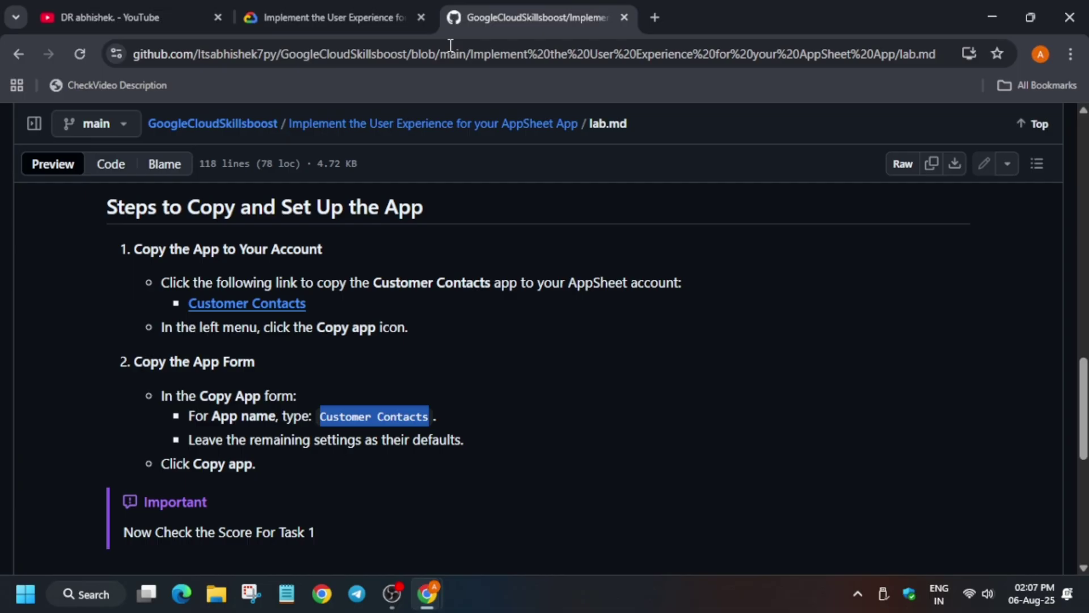
pyautogui.scroll(-2, 348, 315)
pyautogui.scroll(-2, 350, 315)
pyautogui.scroll(-2, 350, 312)
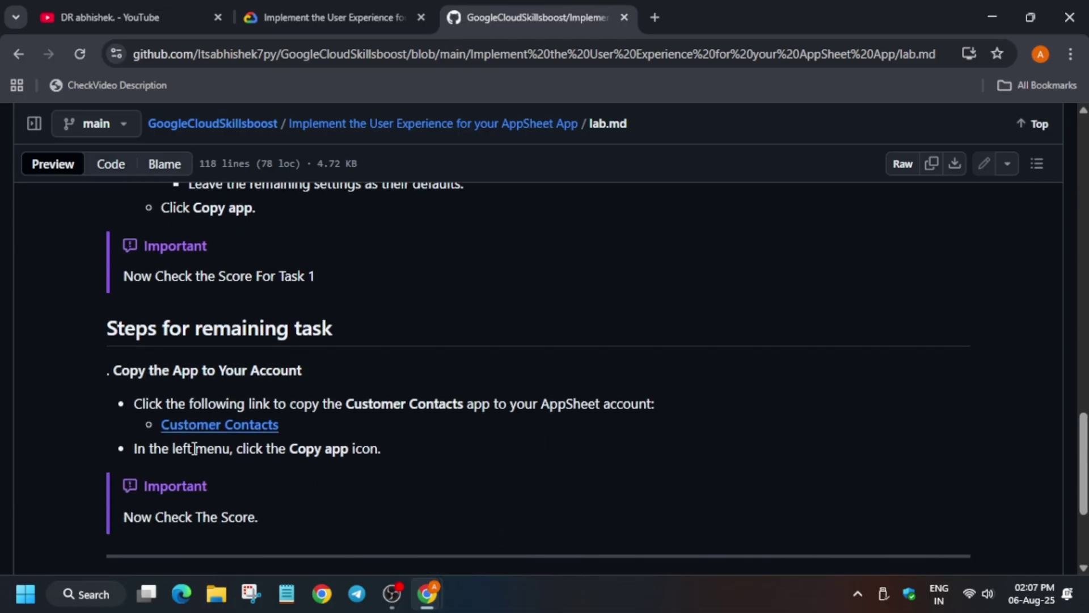
pyautogui.rightClick(198, 425)
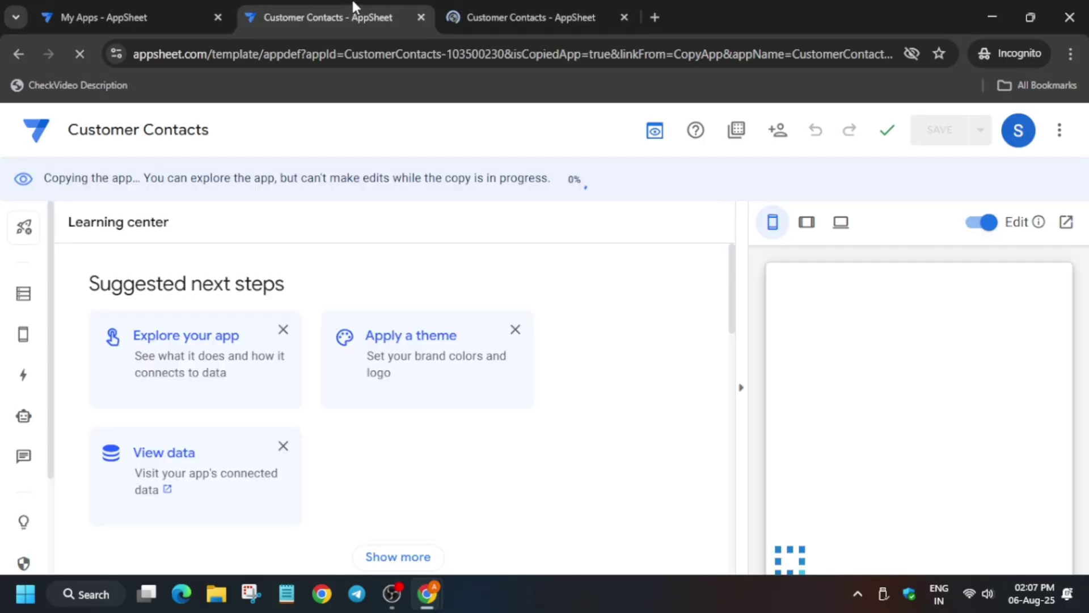
pyautogui.hotkey('alt', 'Tab')
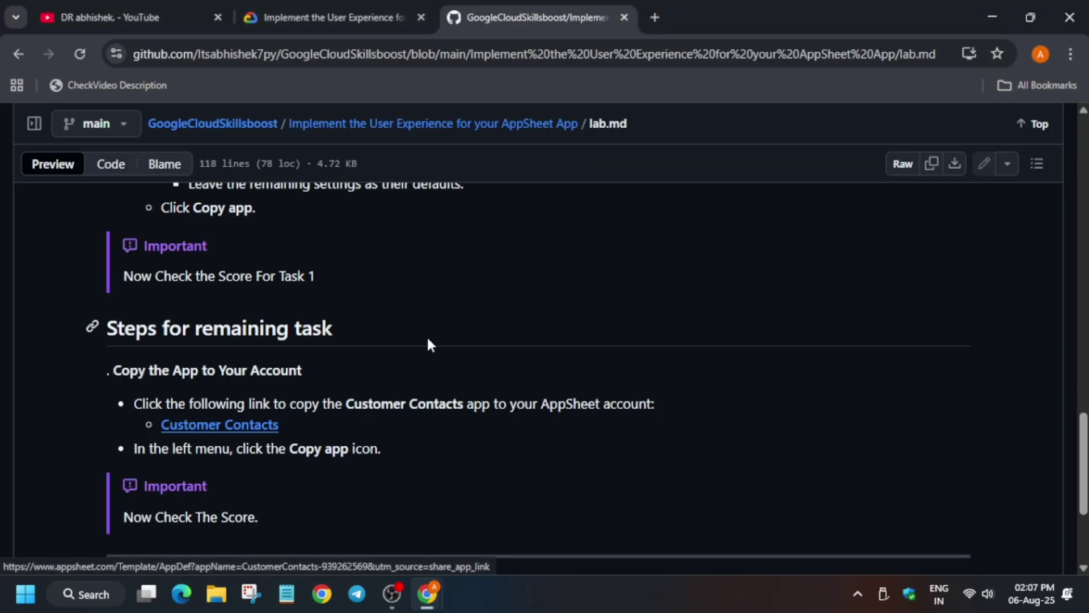
pyautogui.scroll(-1, 293, 424)
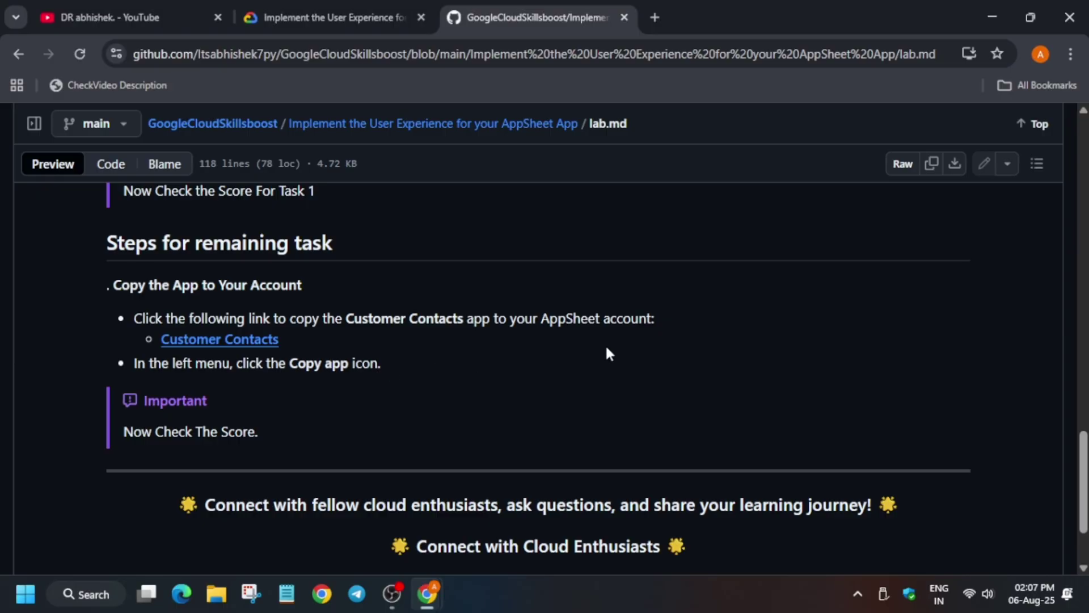
# Step: Reopen the remaining-tasks Customer Contacts link as a read-only AppSheet template
pyautogui.click(332, 18)
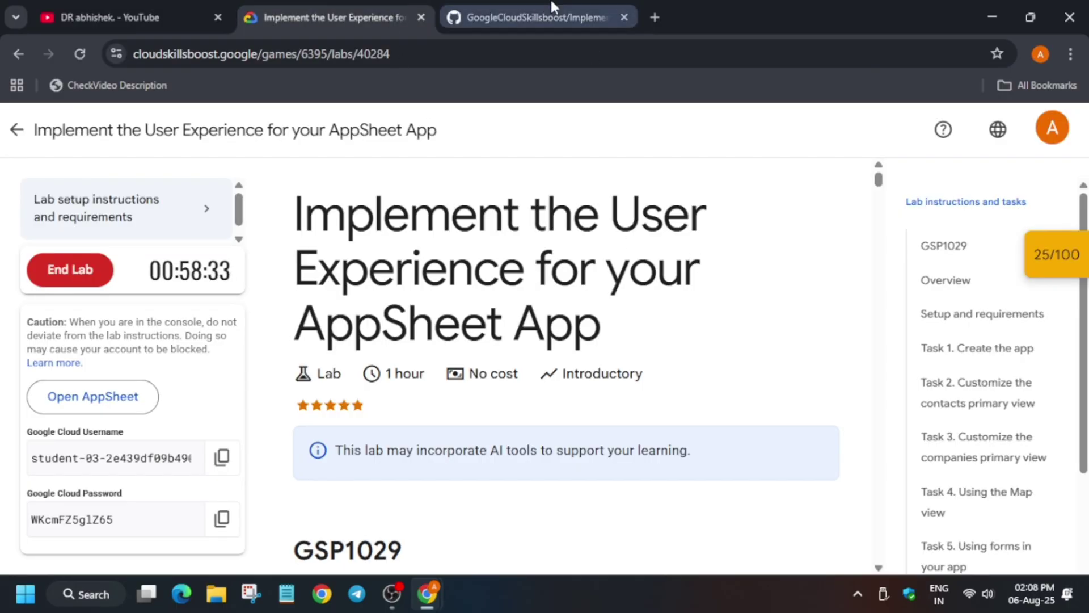
pyautogui.click(528, 18)
pyautogui.click(219, 339)
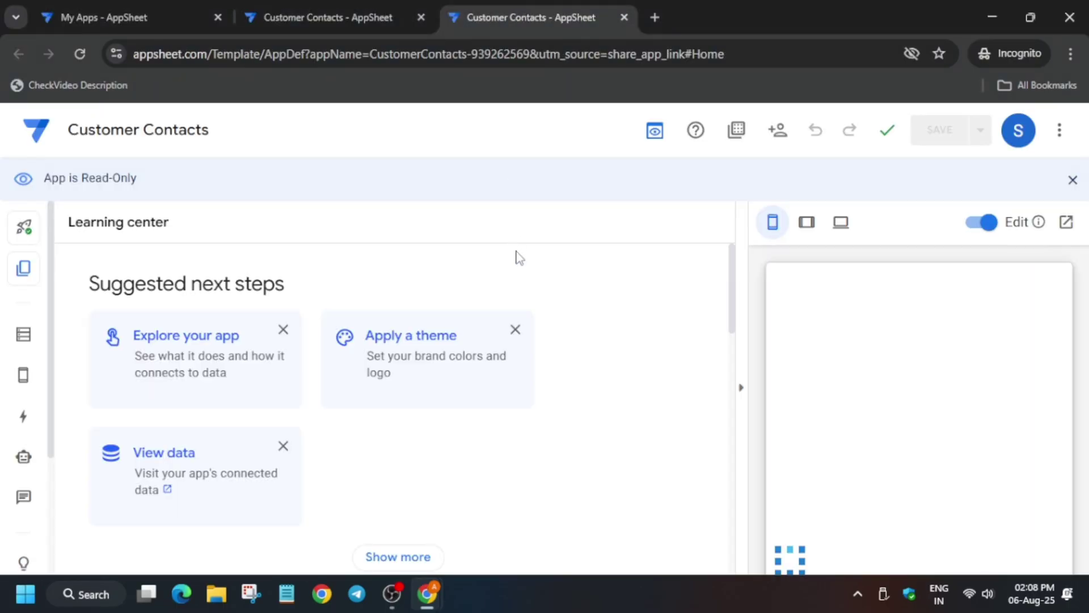
# Step: Copy the Customer Contacts template into the lab account with default data settings
pyautogui.click(25, 271)
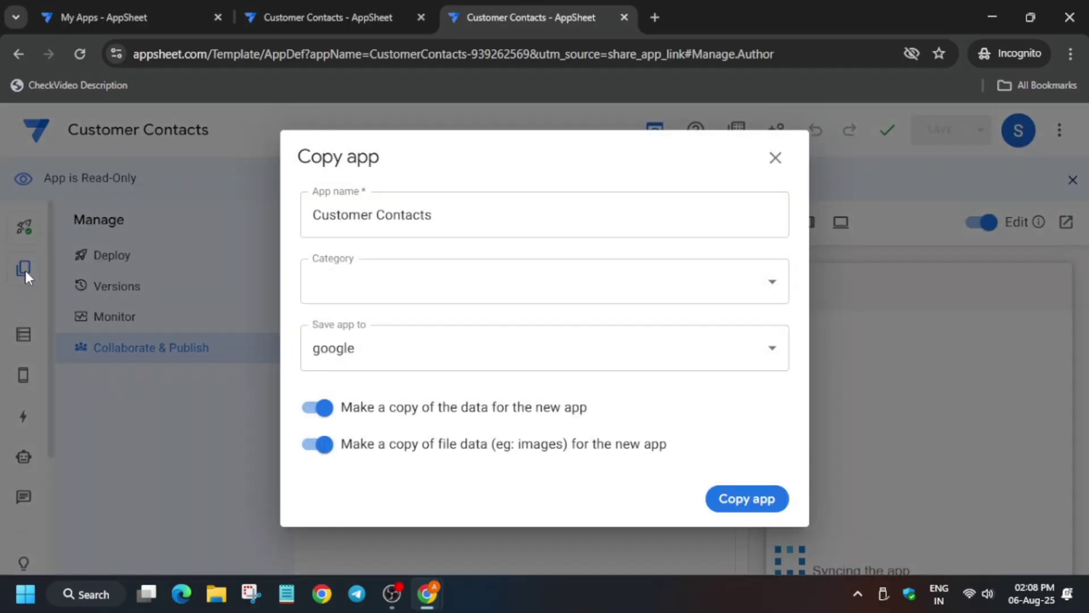
pyautogui.click(747, 499)
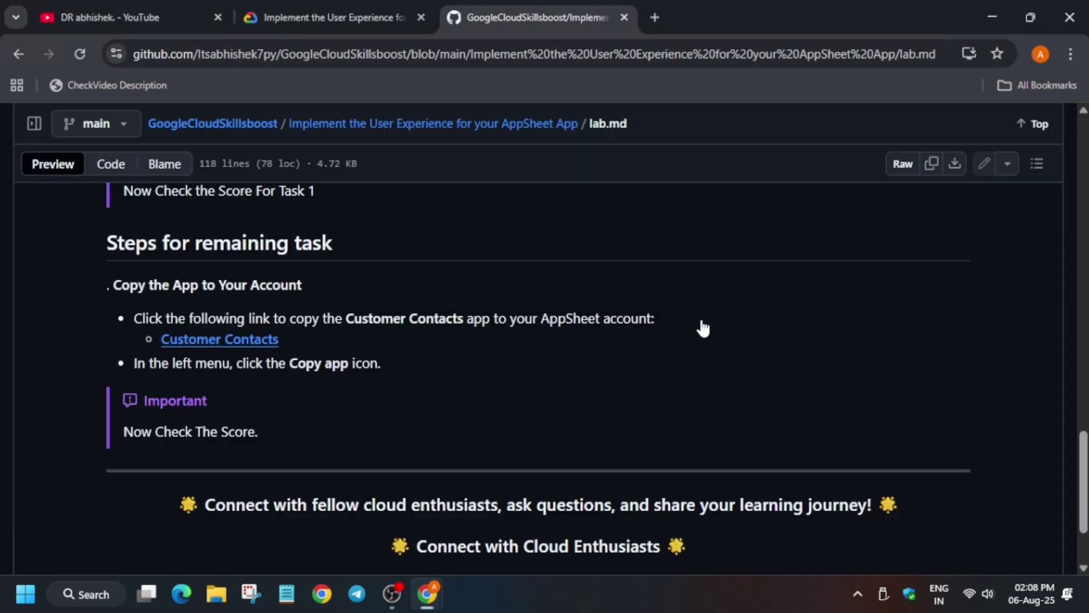
# Step: Recheck the contacts primary view and Using forms checkpoints, which still score 0
pyautogui.click(332, 17)
pyautogui.click(1056, 249)
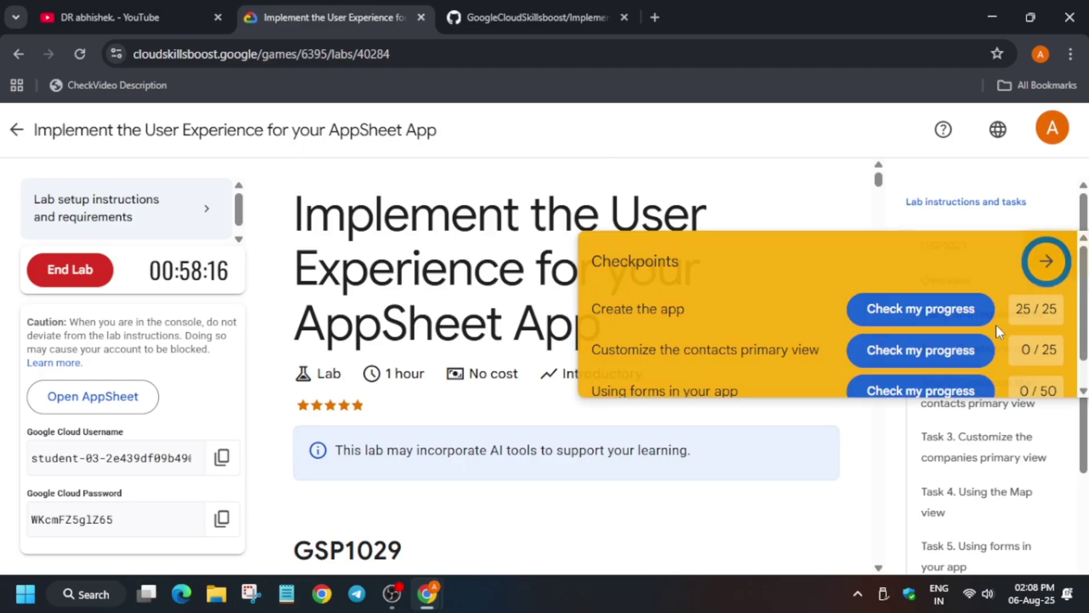
pyautogui.click(920, 351)
pyautogui.click(974, 388)
pyautogui.scroll(-1, 970, 383)
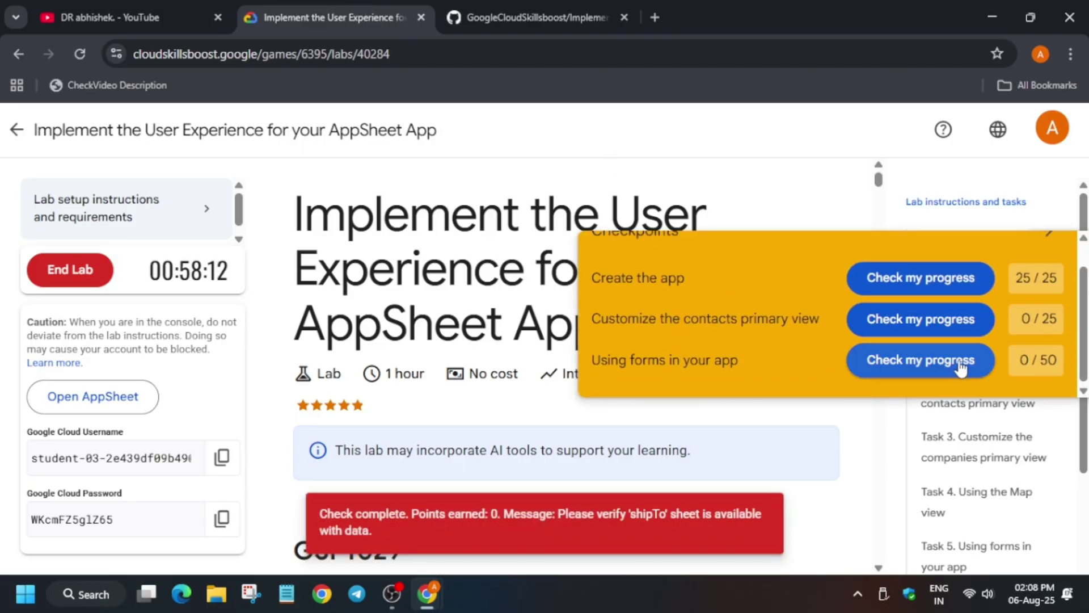
pyautogui.click(944, 360)
pyautogui.click(952, 328)
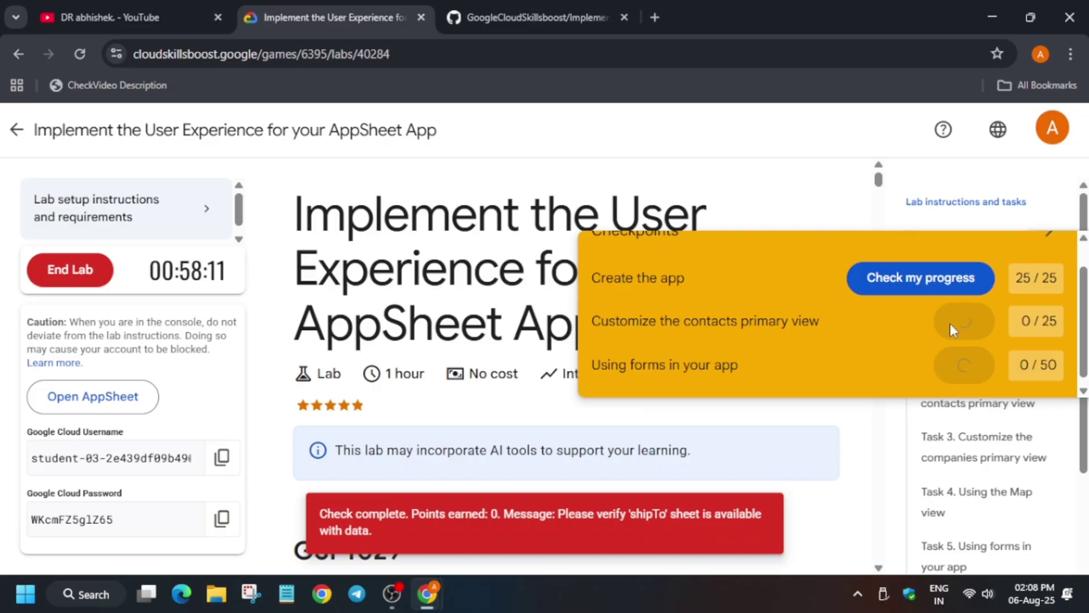
pyautogui.click(945, 358)
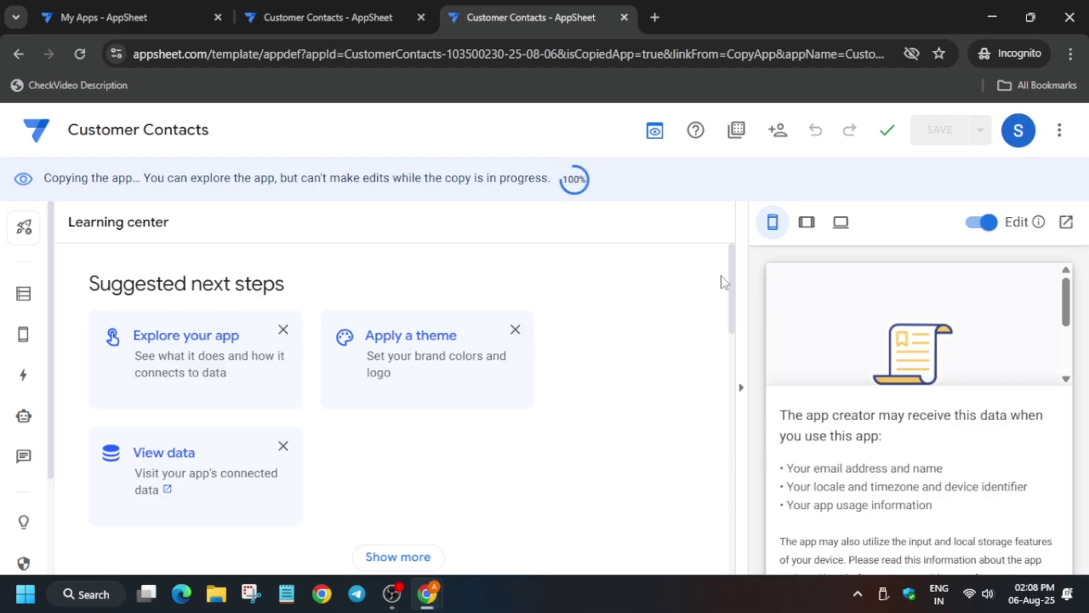
# Step: Recheck the remaining checkpoints until contacts primary view scores 25/25, then reload the lab page
pyautogui.hotkey('alt', 'Tab')
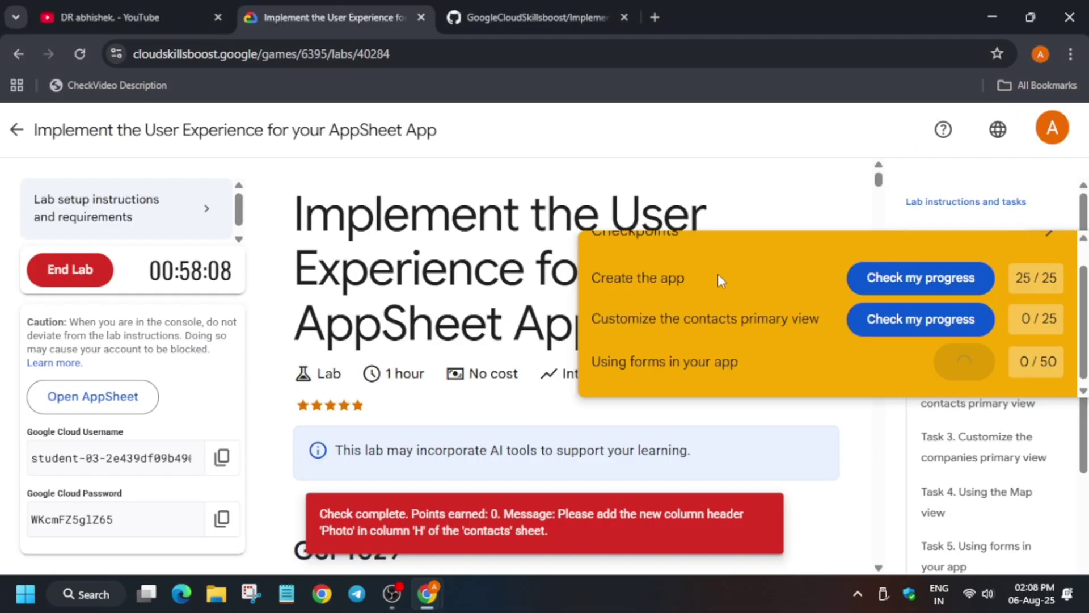
pyautogui.click(921, 320)
pyautogui.click(903, 361)
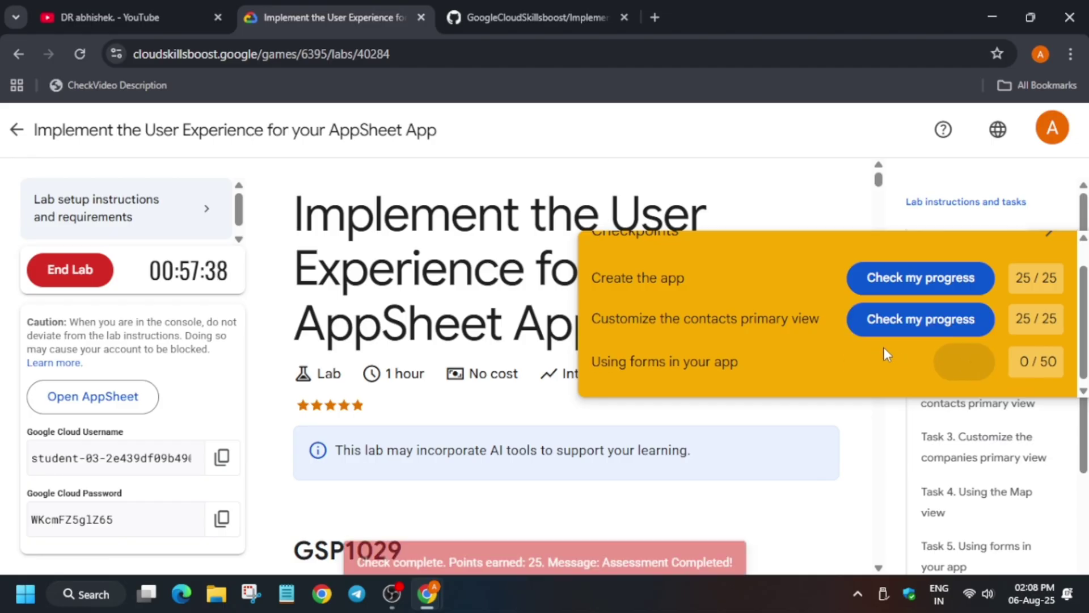
pyautogui.click(899, 362)
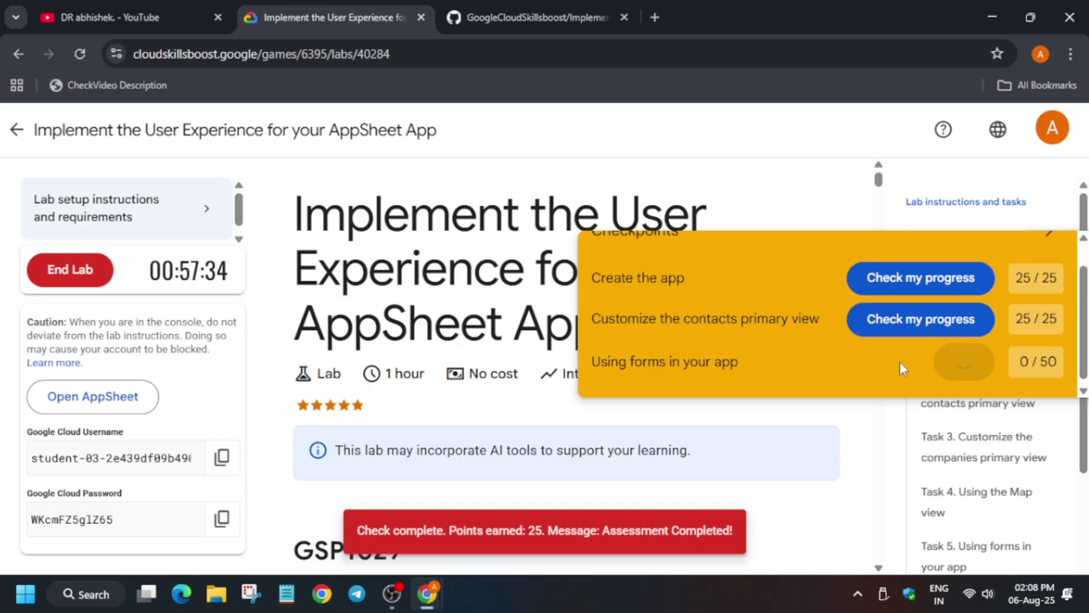
pyautogui.scroll(-3, 959, 540)
pyautogui.scroll(3, 959, 541)
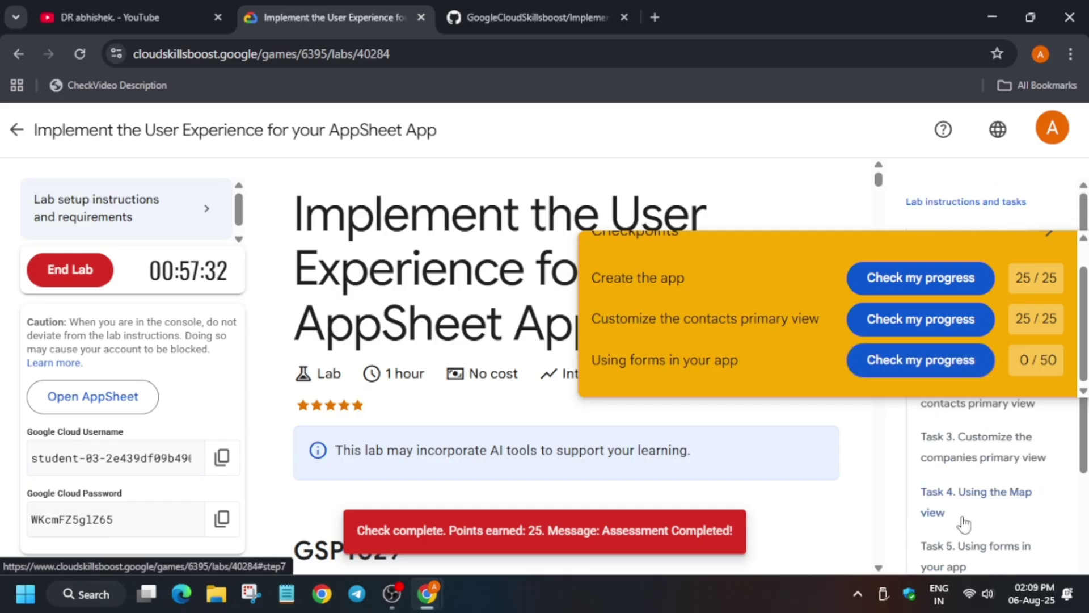
pyautogui.click(80, 54)
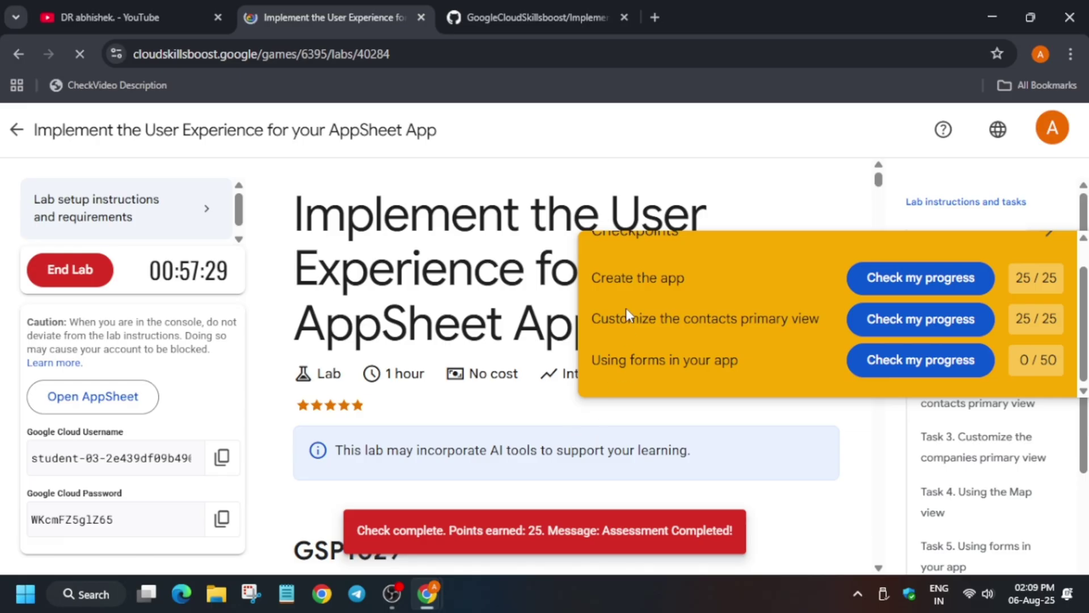